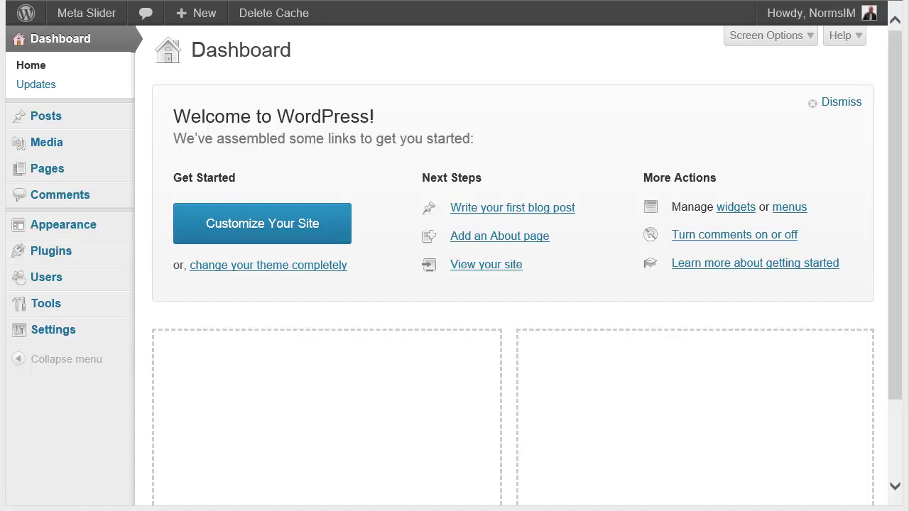
Search the WordPress plugin directory for 'meta slider'.
click(37, 251)
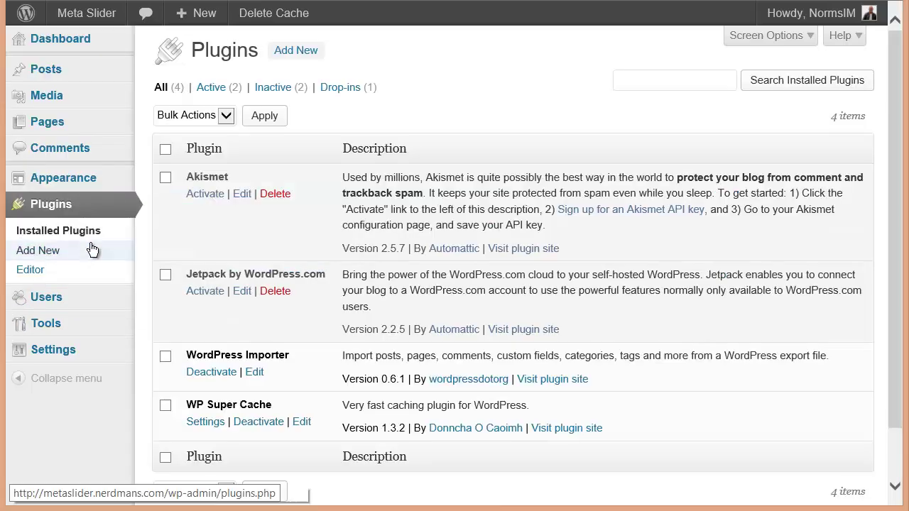
click(291, 54)
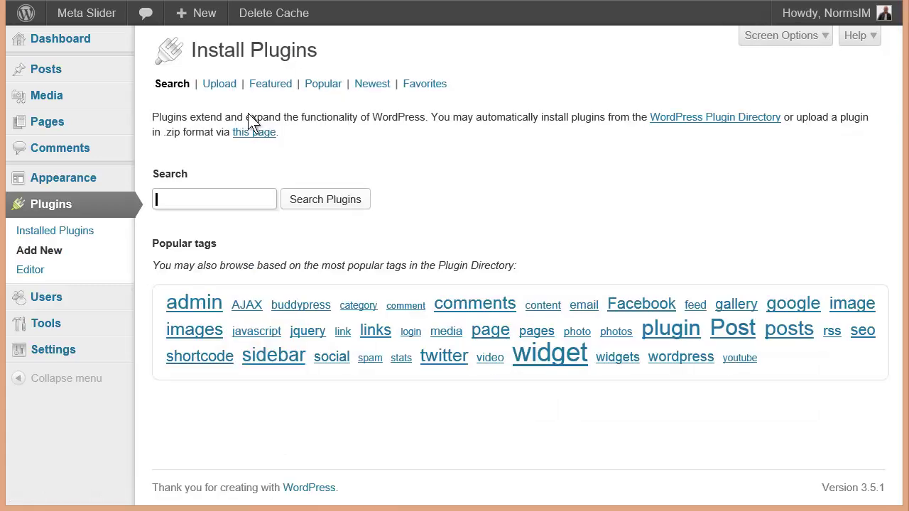
click(190, 199)
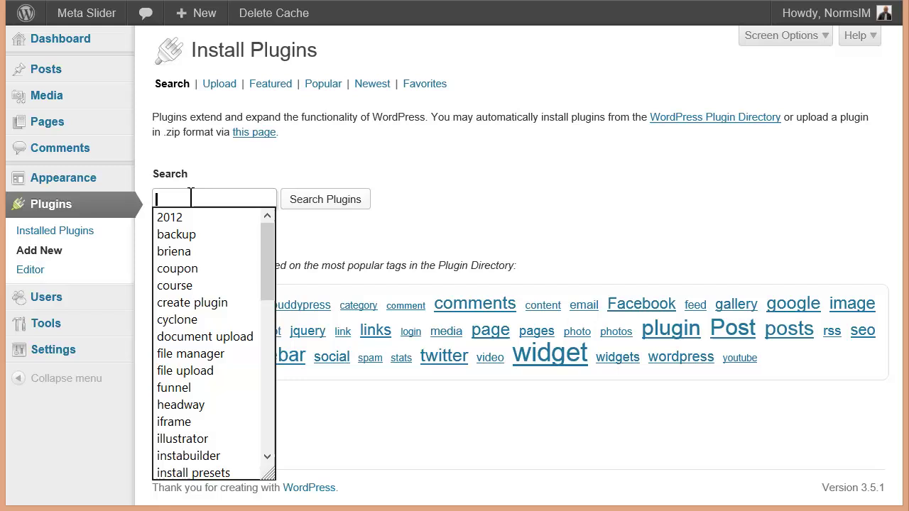
text(met)
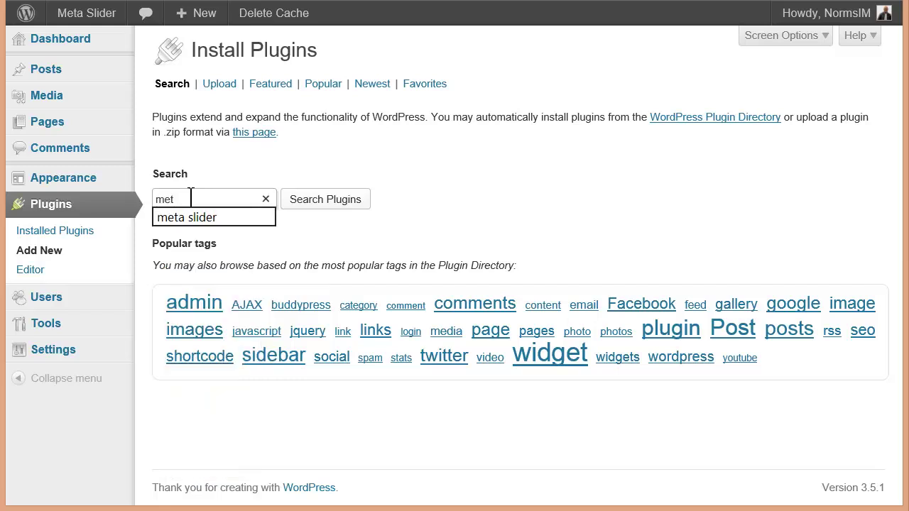
key(Down)
key(Return)
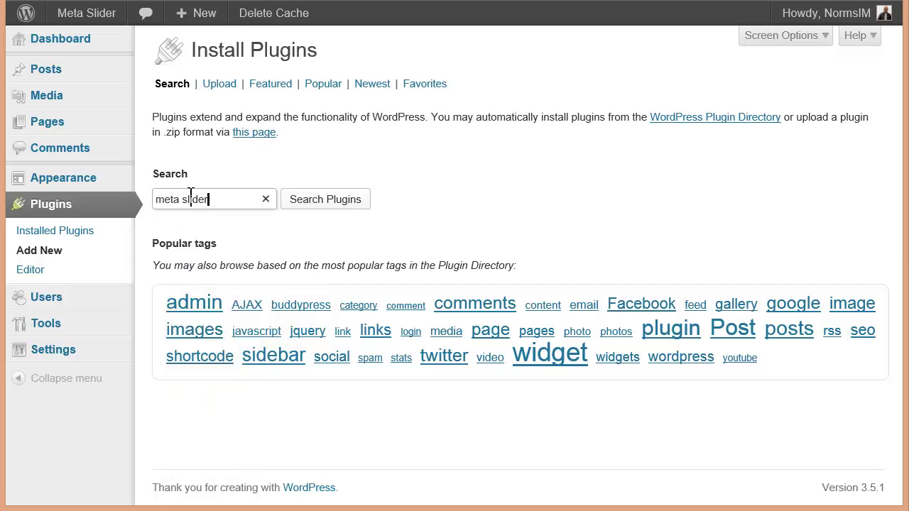
click(314, 201)
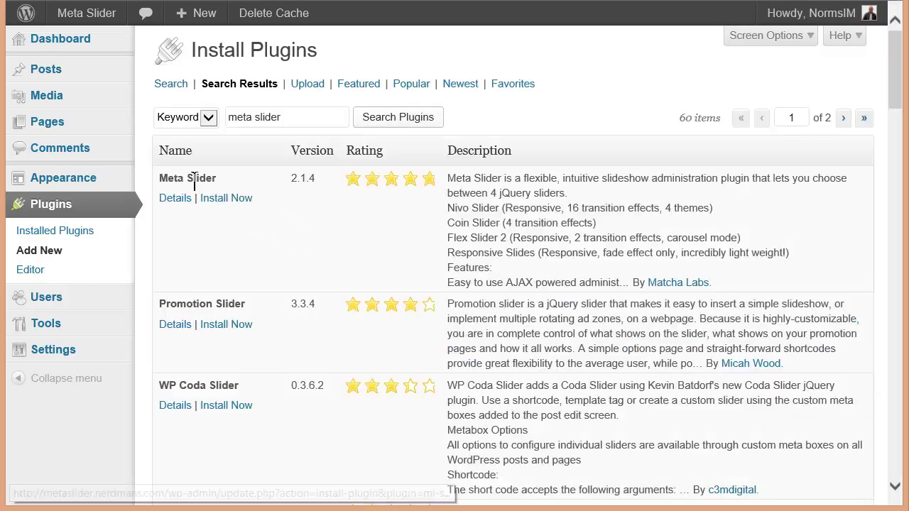
Install the Meta Slider 2.1.4 plugin, confirming the prompt, and activate it.
click(215, 199)
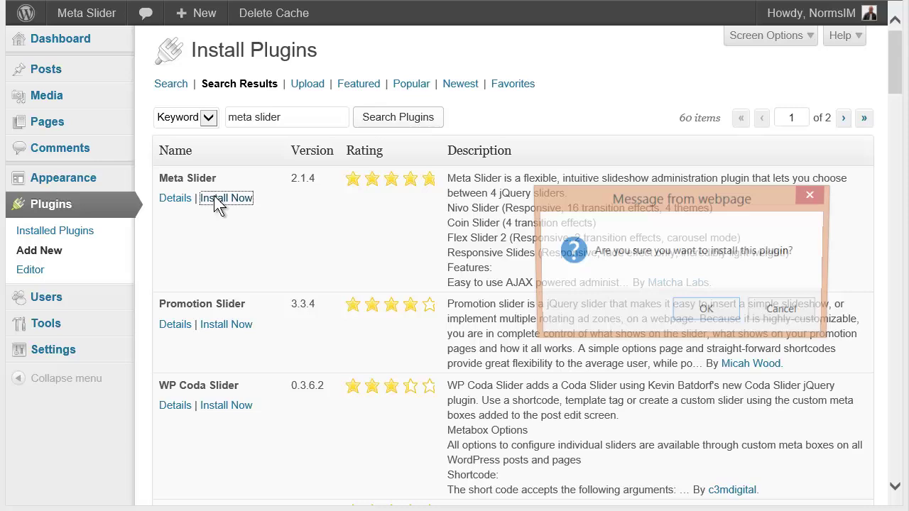
click(706, 312)
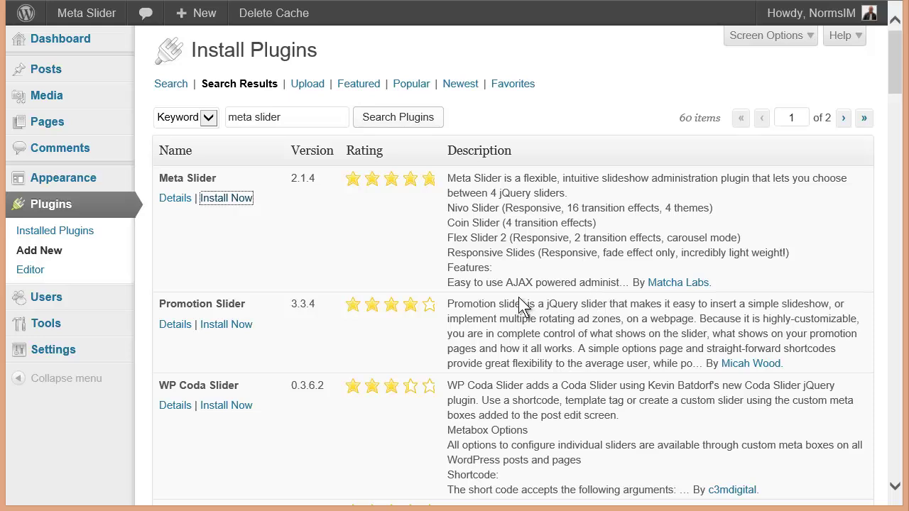
click(192, 185)
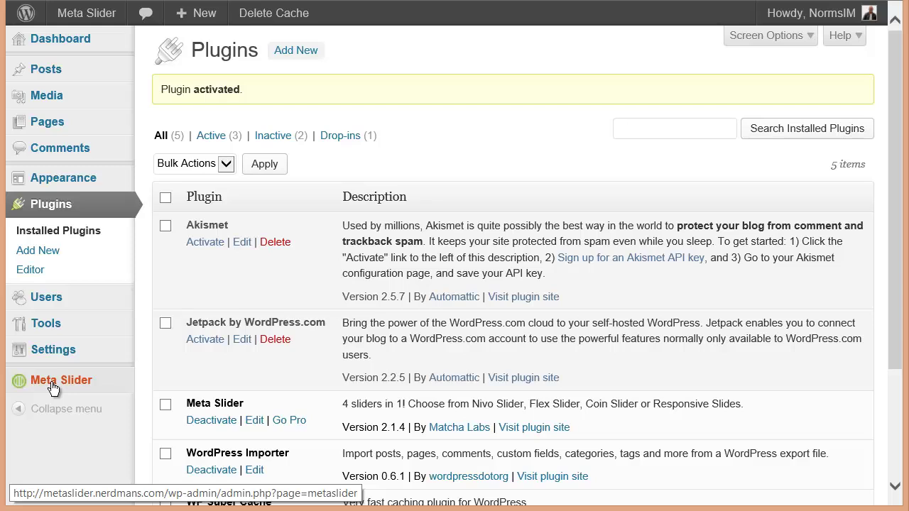
Add a new empty slider in Meta Slider and review its settings.
click(53, 387)
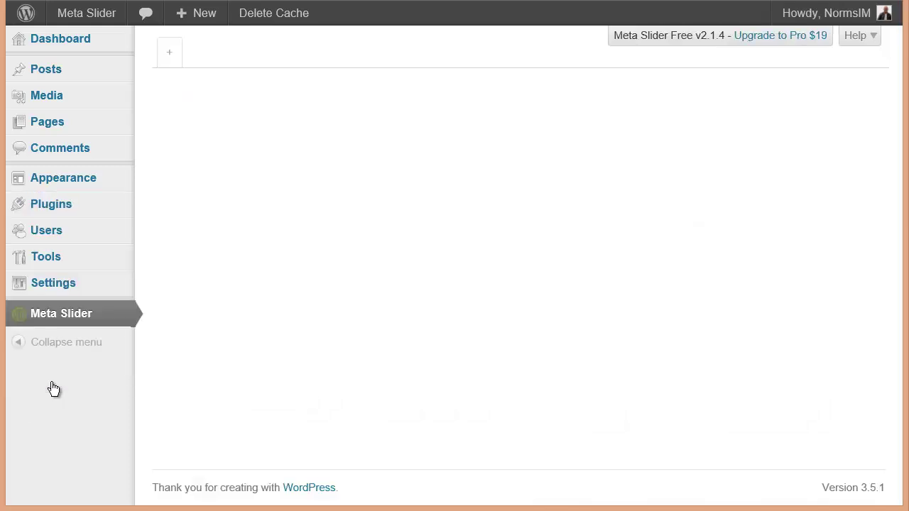
click(171, 56)
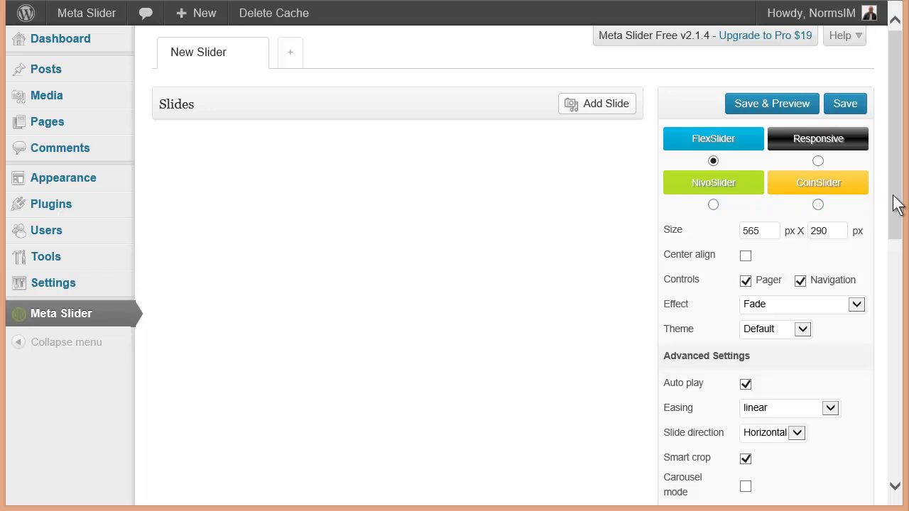
drag(897, 204, 897, 434)
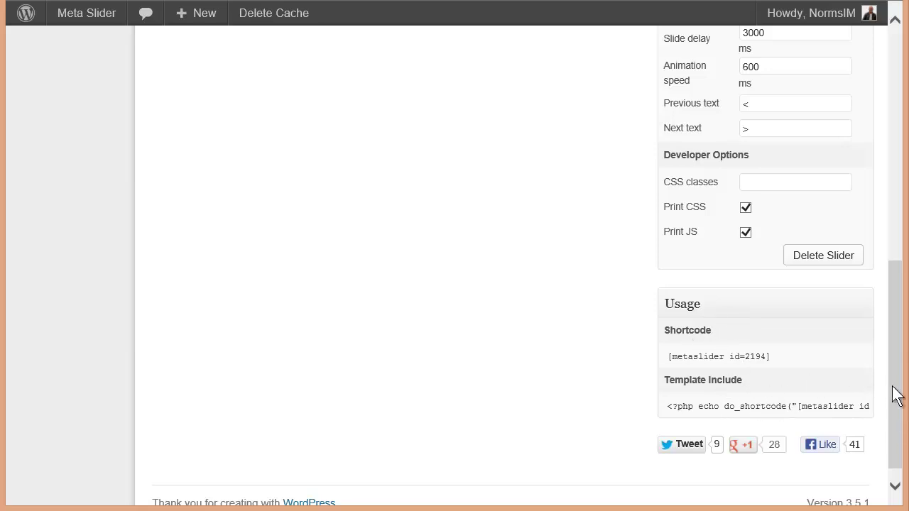
drag(898, 390, 897, 156)
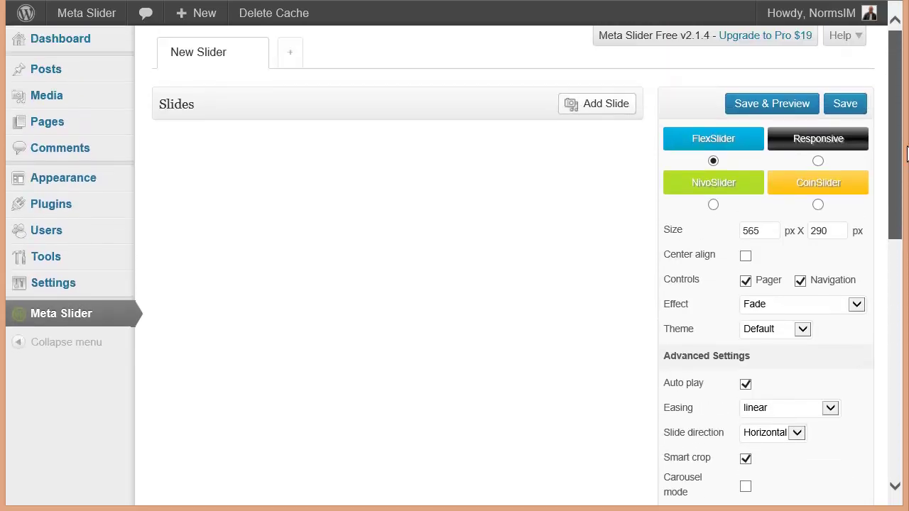
Rename the slider from 'New Slider' to 'Home Page Slider'.
click(228, 51)
click(228, 51)
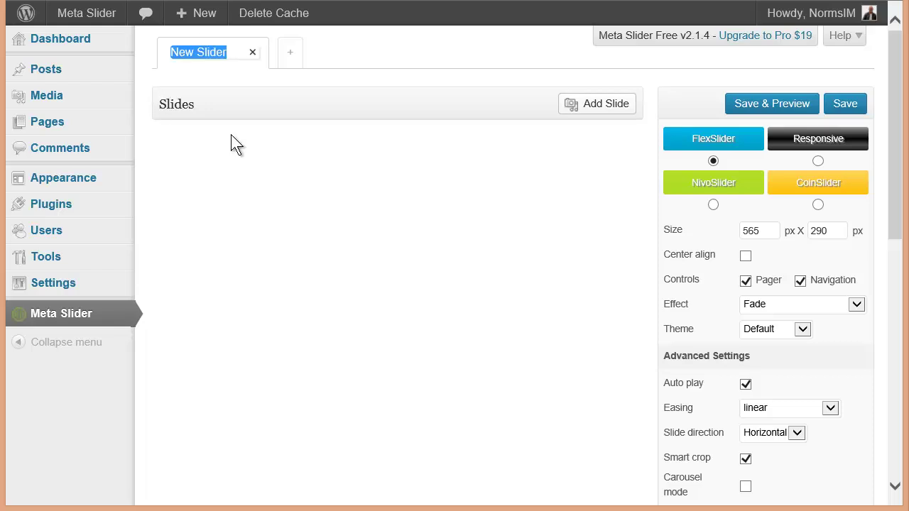
text(P)
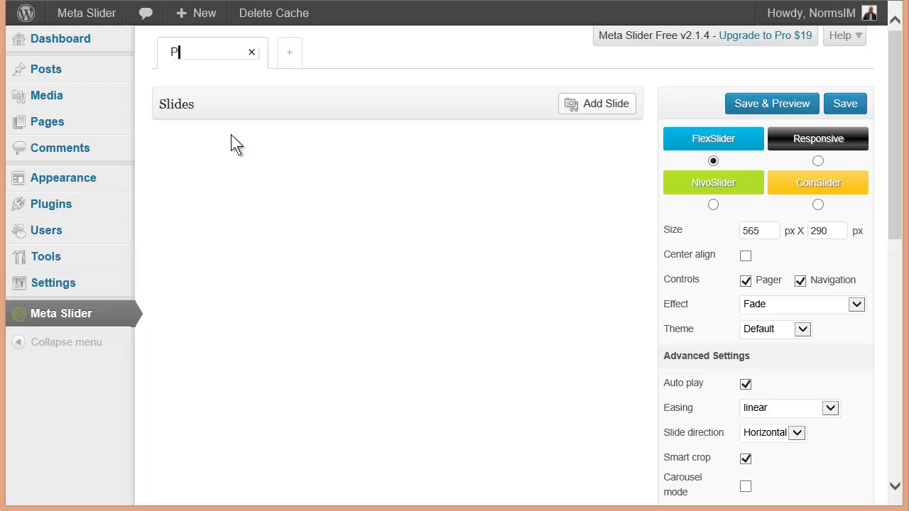
key(BackSpace)
text(Home Page)
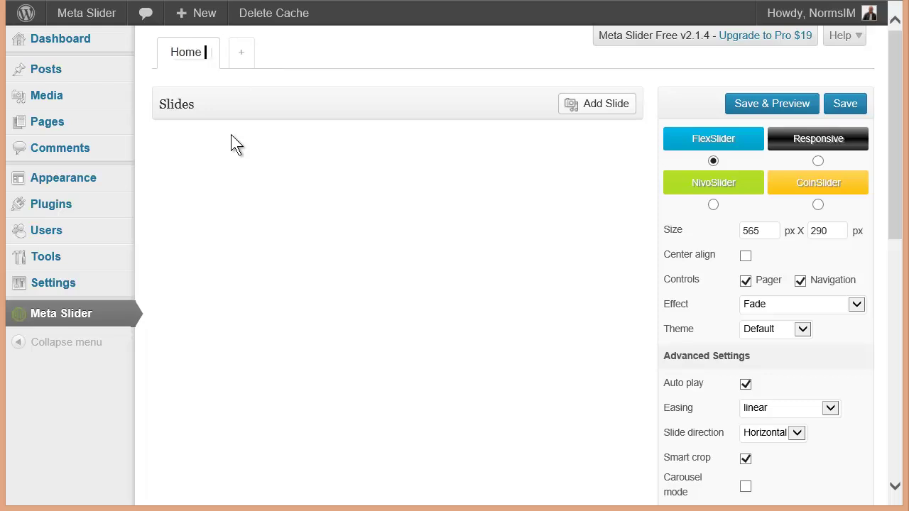
text( Slider)
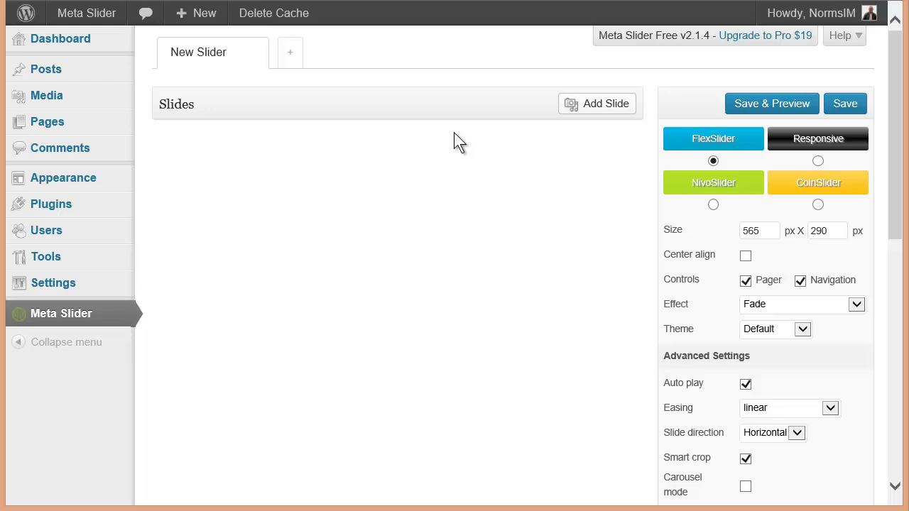
Add the nebula, hot pool, food table and bee-on-flower images from the Media Library as slides.
click(595, 106)
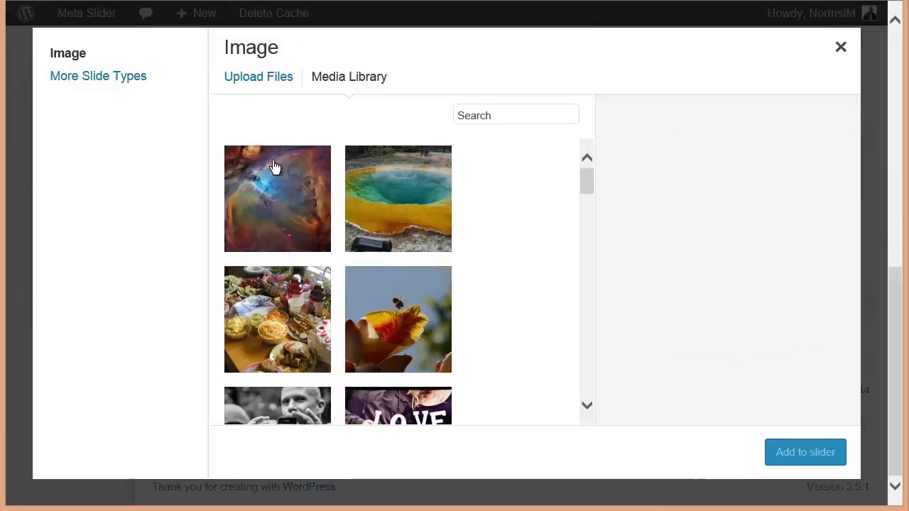
click(242, 164)
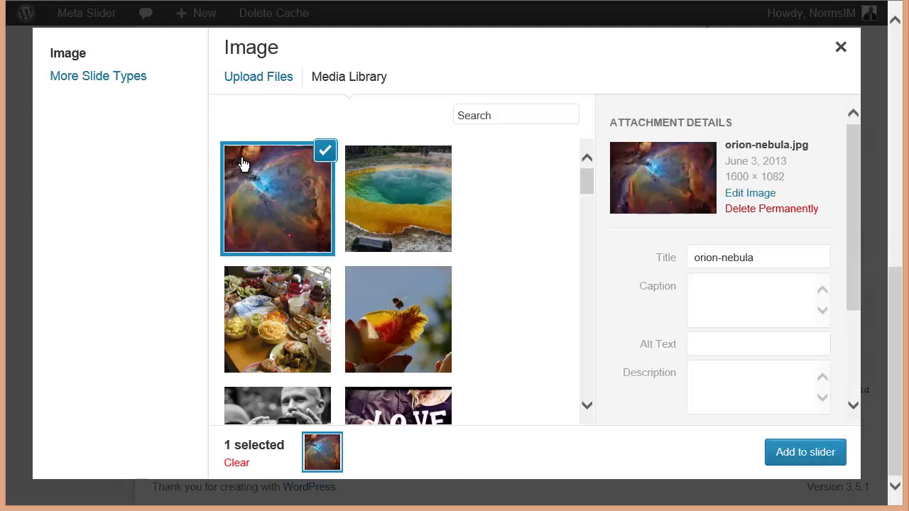
click(400, 191)
click(289, 294)
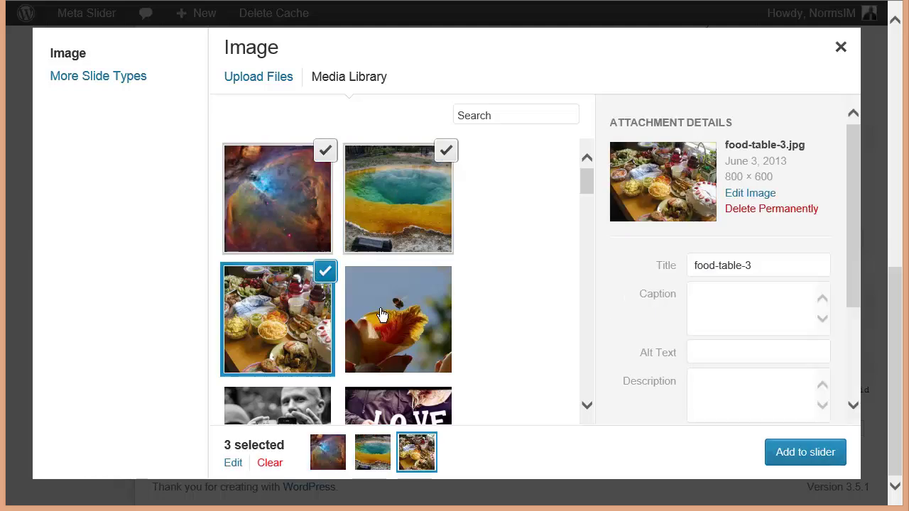
click(387, 320)
click(776, 445)
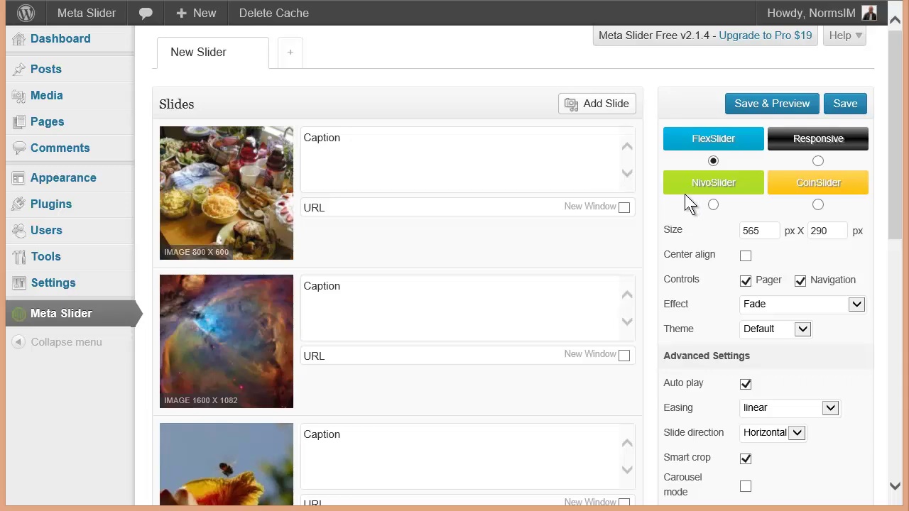
Switch the slideshow type to NivoSlider and edit the slider width setting.
click(713, 204)
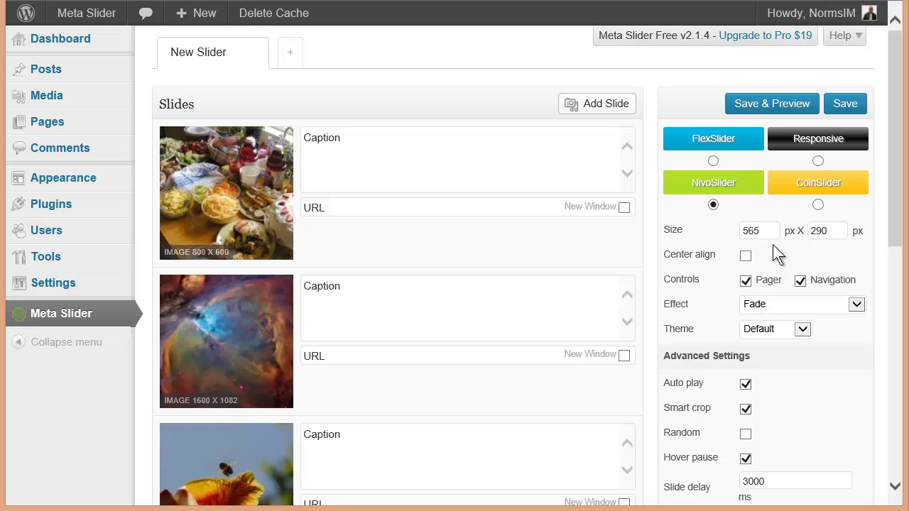
click(756, 230)
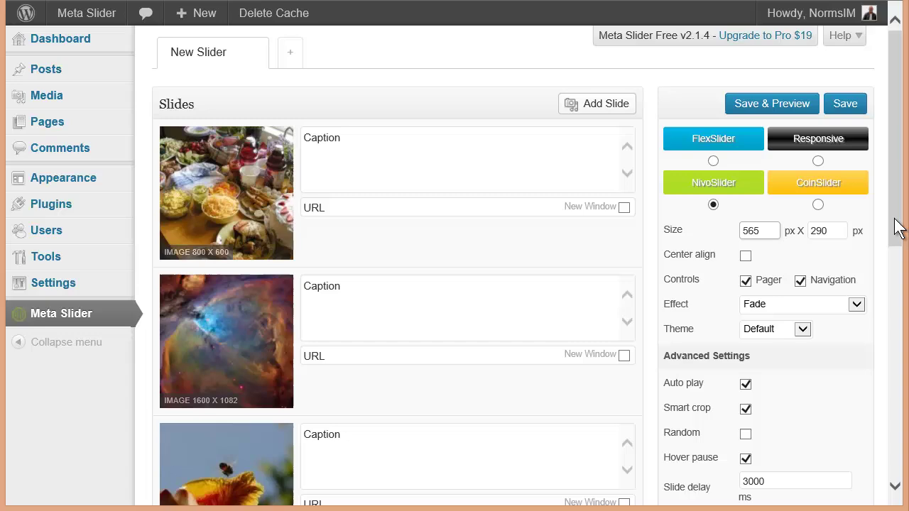
drag(898, 225, 903, 297)
scroll(904, 297, down, 4)
scroll(905, 321, up, 2)
scroll(906, 321, up, 4)
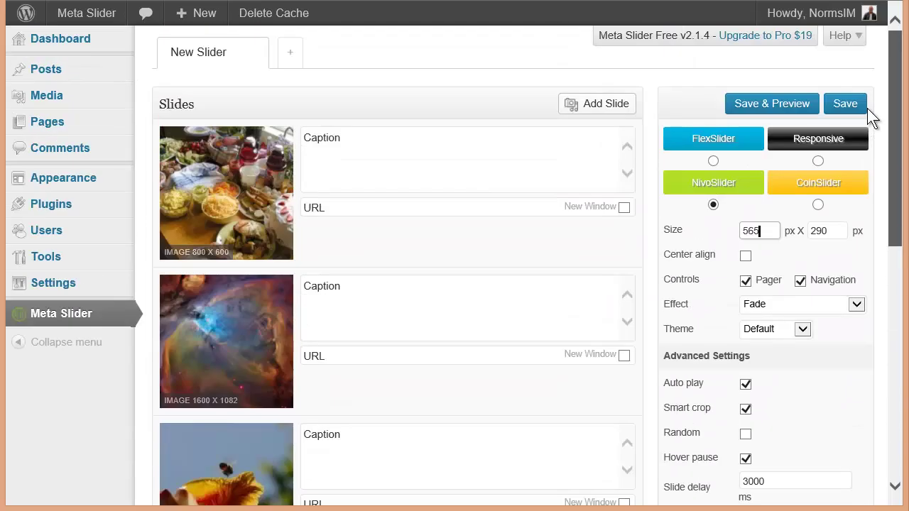
Save the slider and copy its shortcode [metaslider id=2194].
click(838, 107)
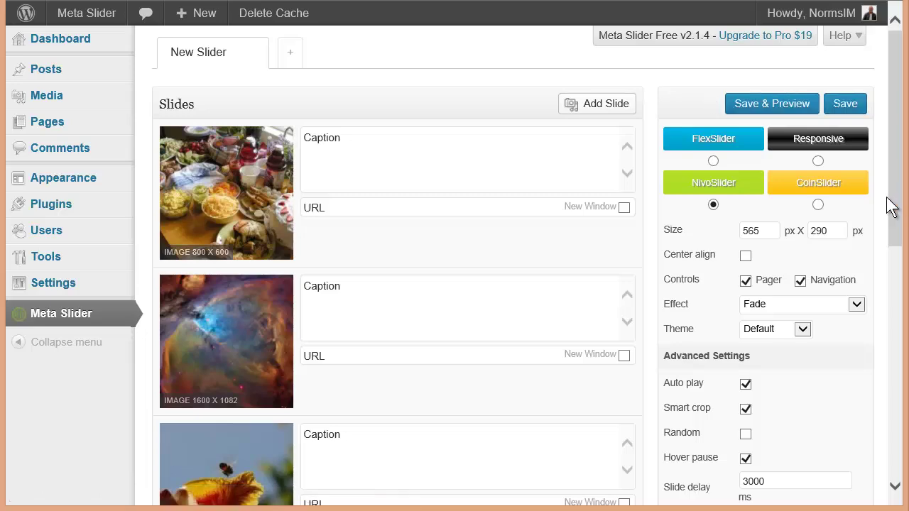
scroll(899, 197, down, 7)
scroll(726, 323, down, 1)
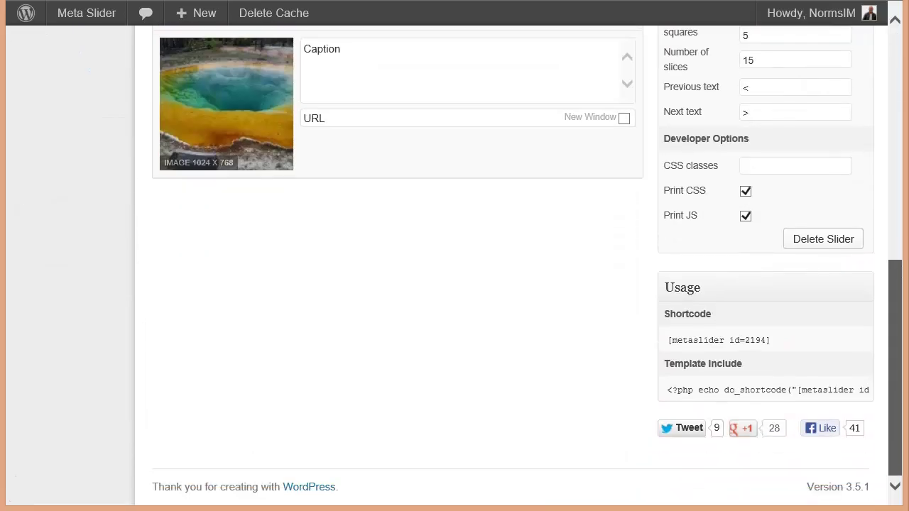
click(784, 340)
click(737, 340)
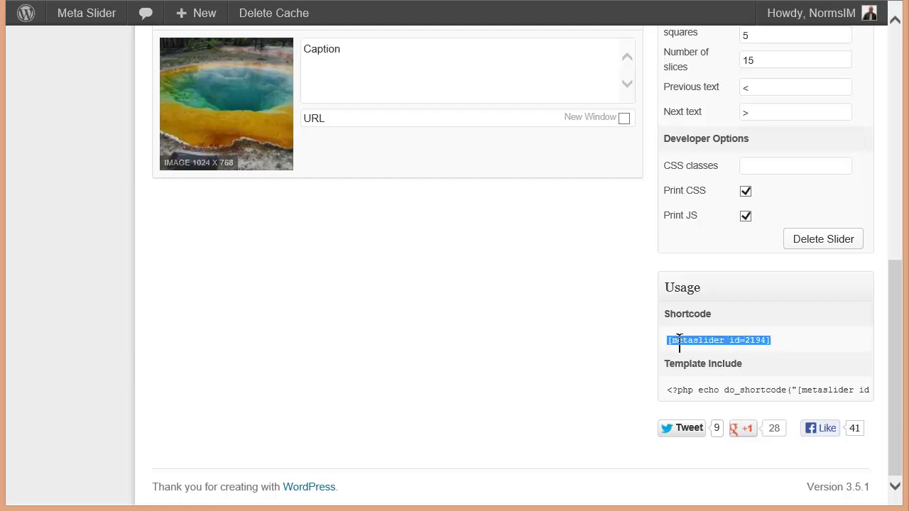
right_click(680, 341)
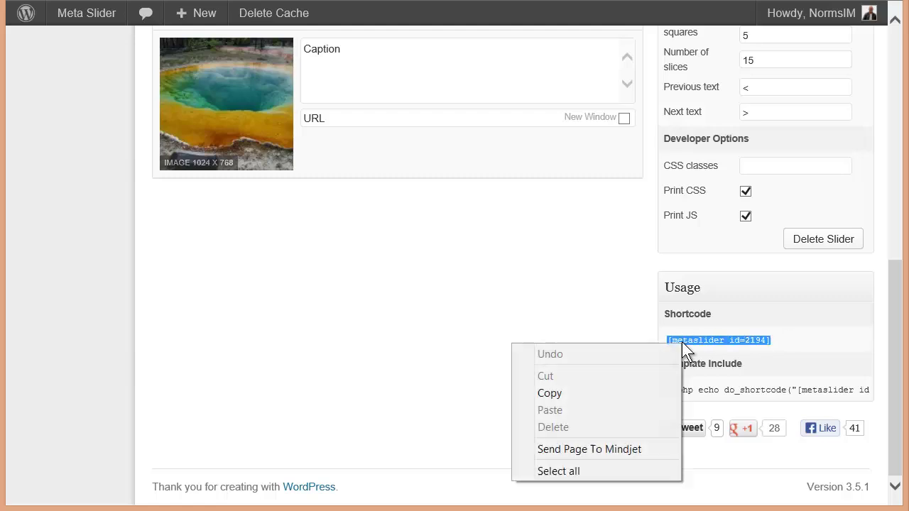
click(596, 392)
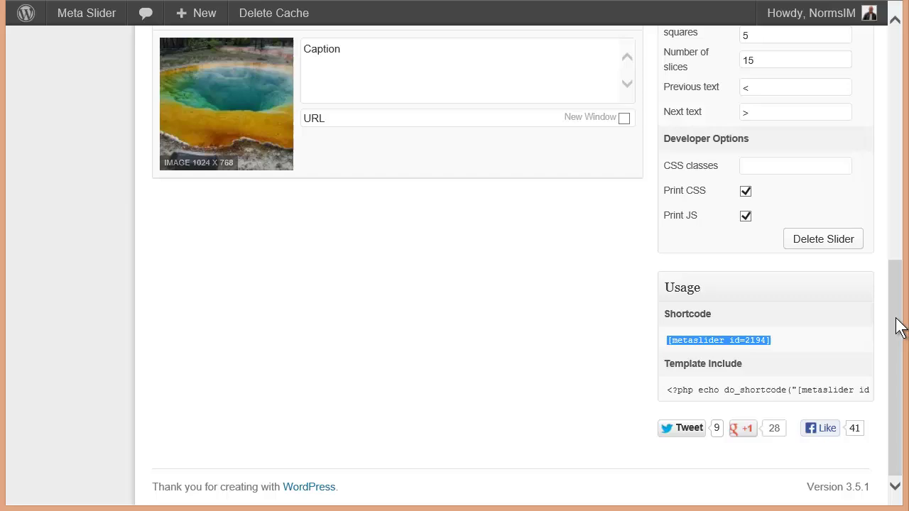
Paste [metaslider id=2194] at the top of the Meta Slider demo page and update it.
drag(893, 325, 896, 43)
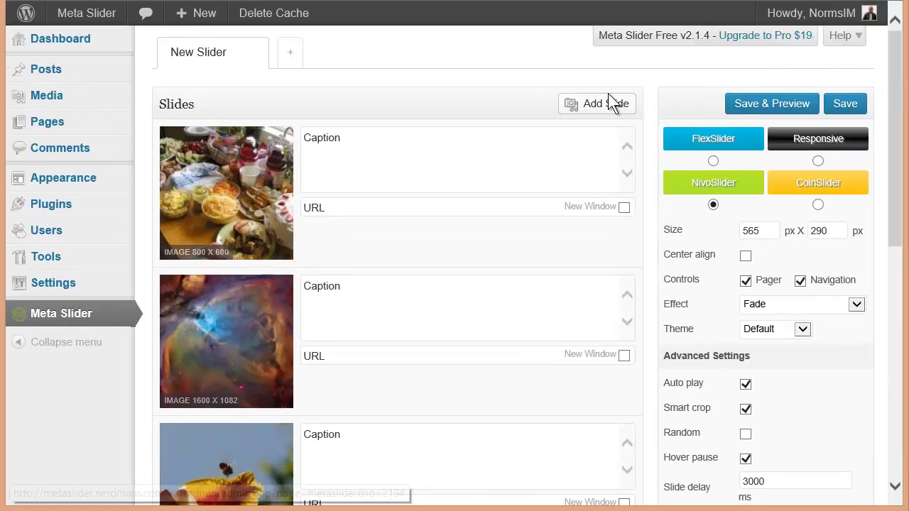
mouse_move(39, 125)
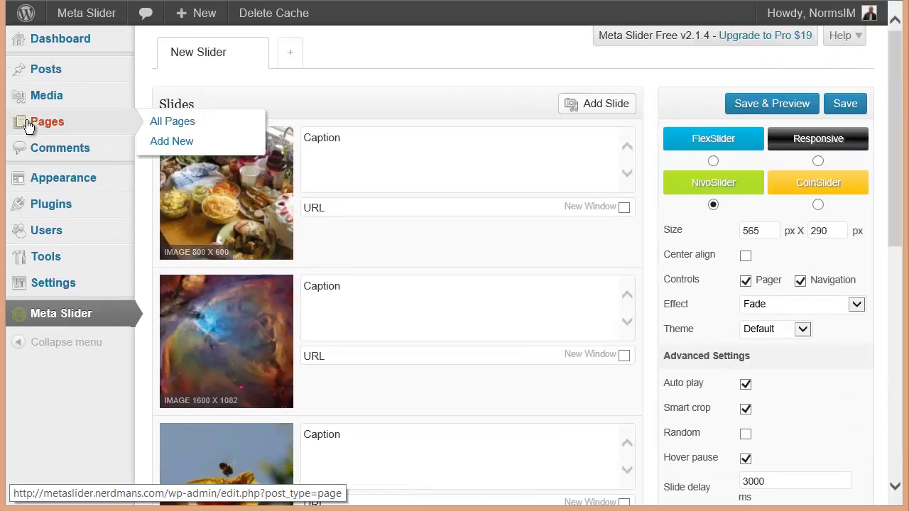
click(169, 128)
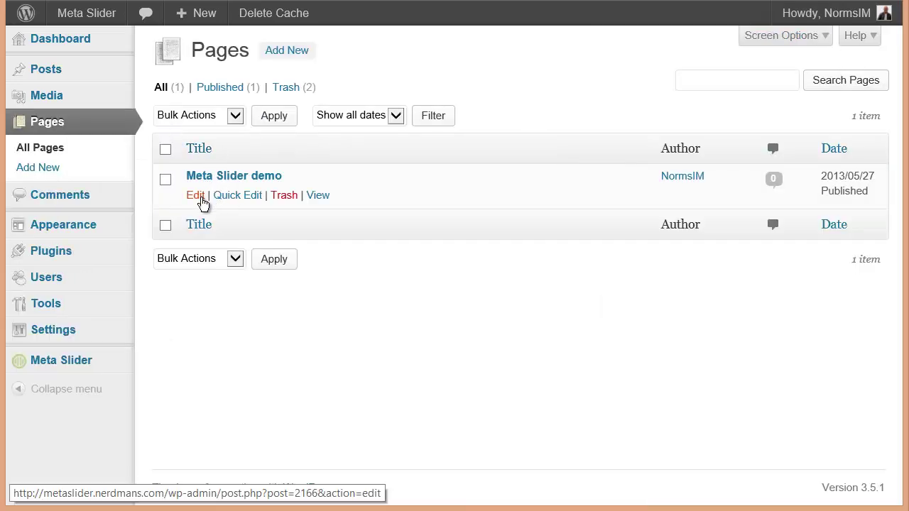
click(200, 199)
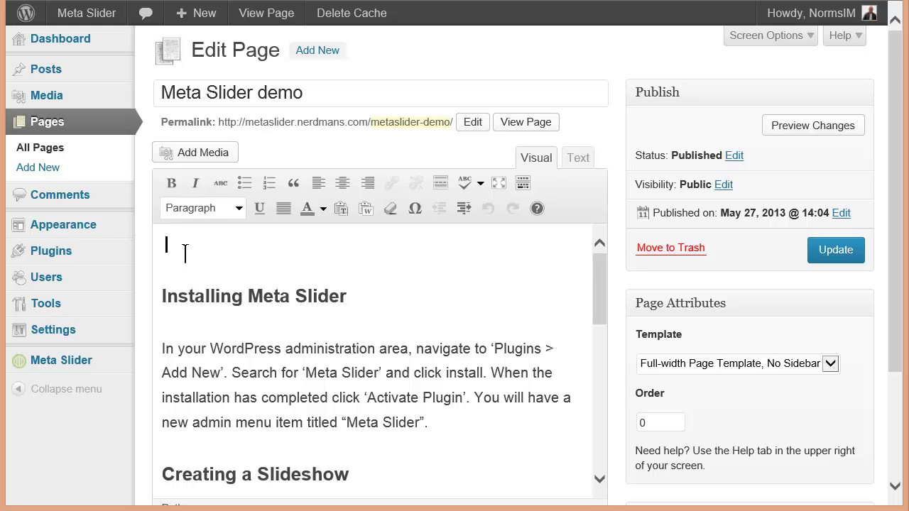
key(ctrl+v)
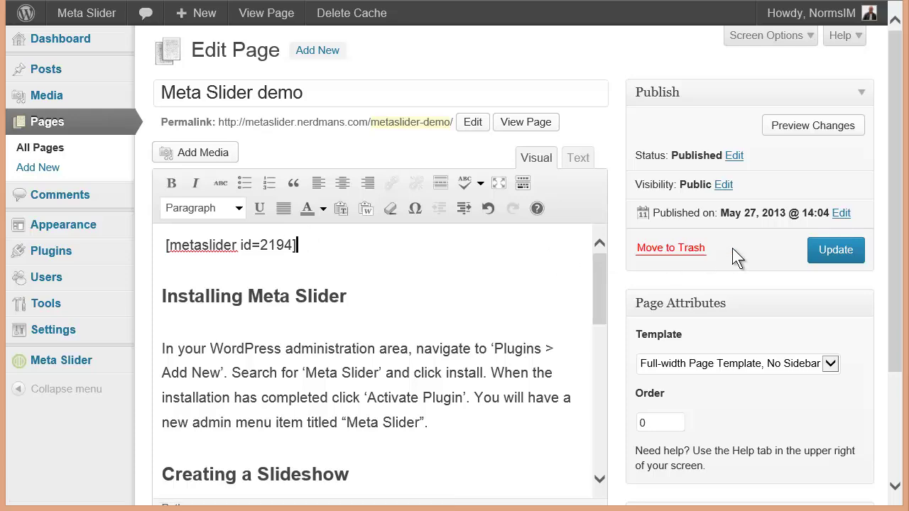
click(838, 246)
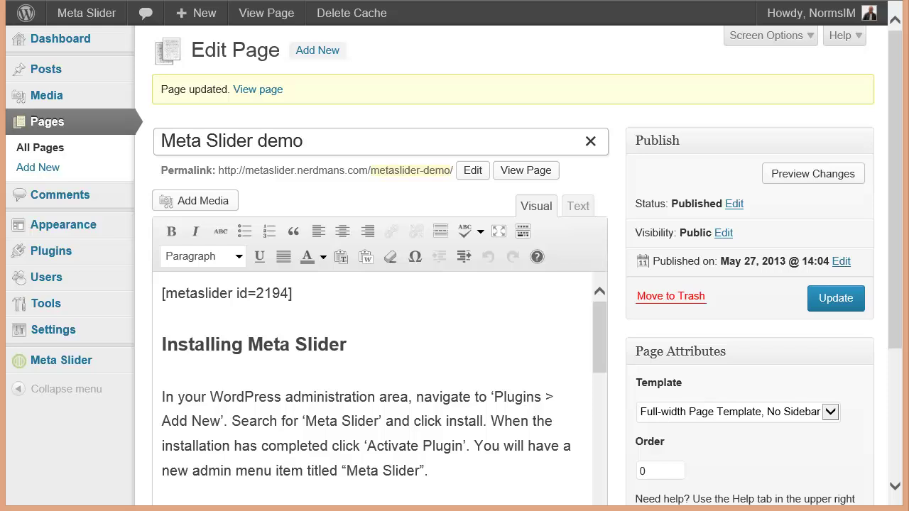
click(266, 13)
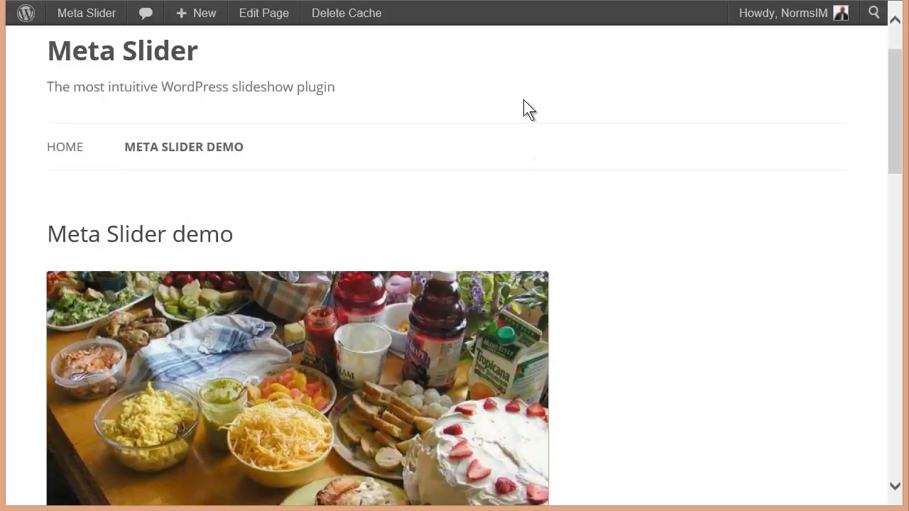
scroll(524, 101, down, 2)
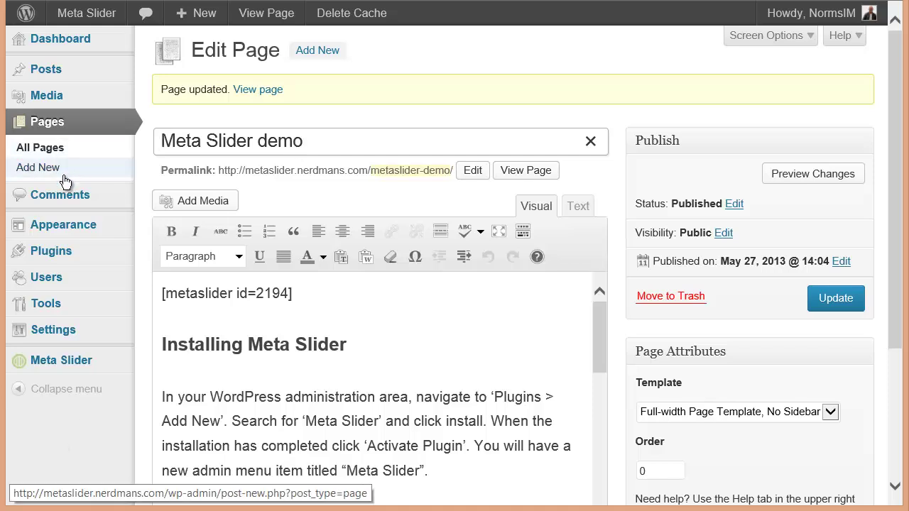
Change the slider size from 565 × 290 to 960 × 180 px and save.
click(70, 363)
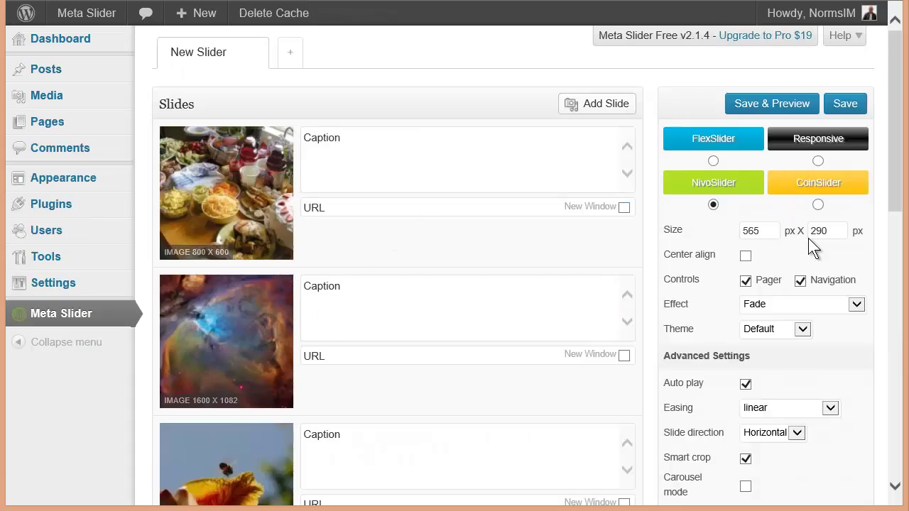
double_click(763, 230)
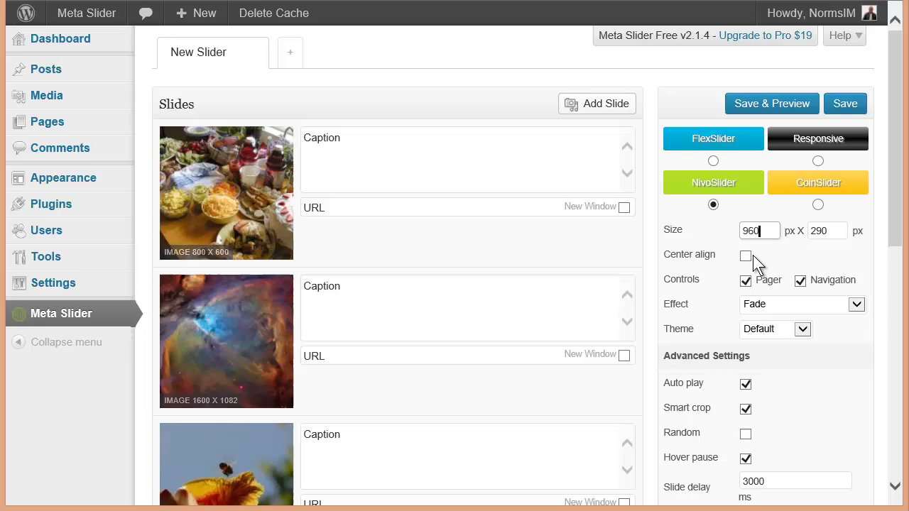
key(Tab)
text(180)
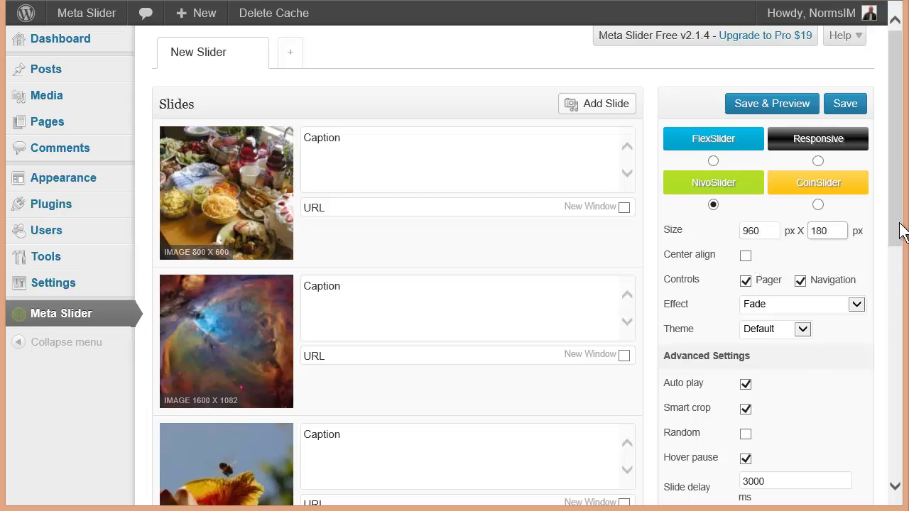
drag(899, 231, 887, 308)
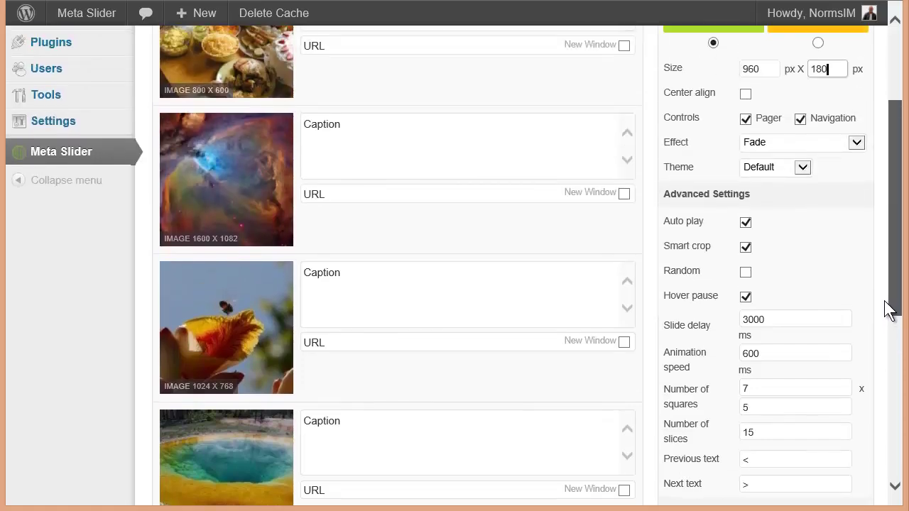
scroll(868, 235, up, 3)
click(842, 105)
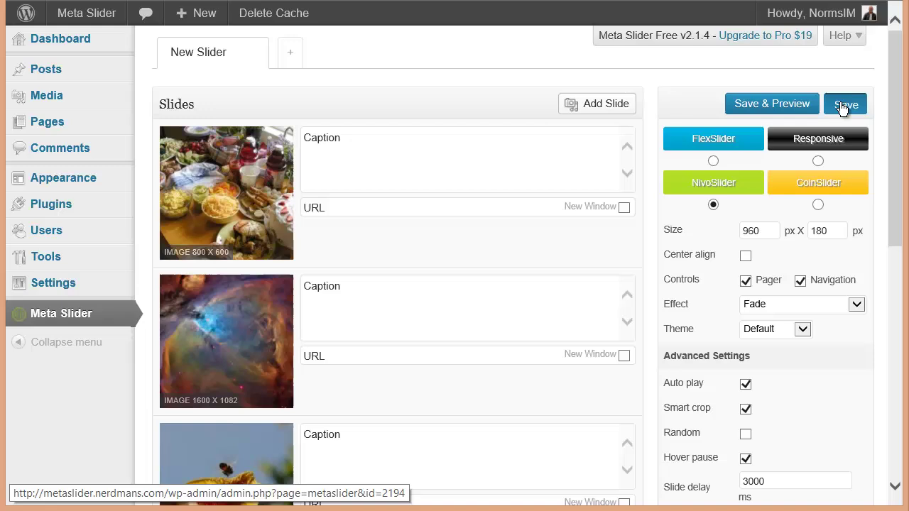